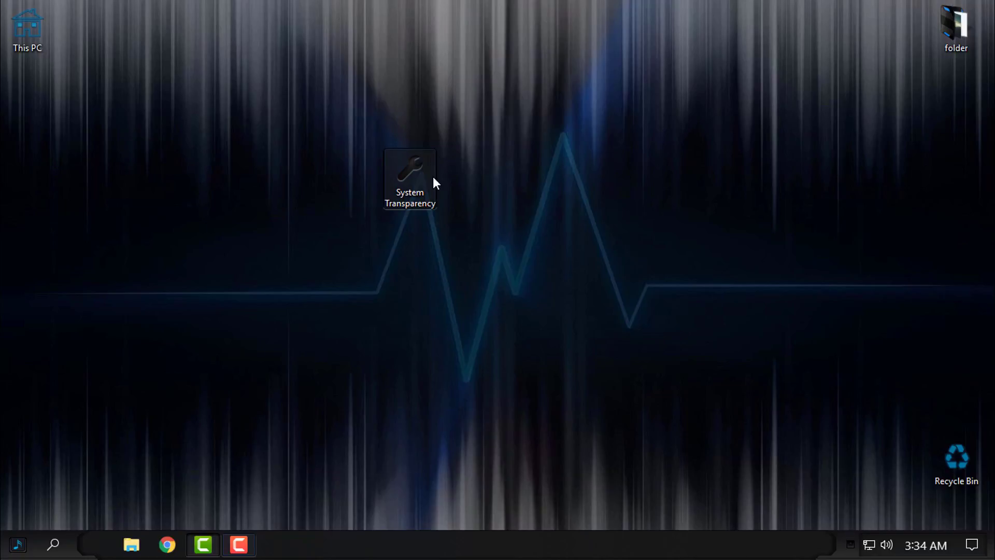
# - Refresh the desktop and open the Run dialog from a Start search for 'run'
pyautogui.rightClick(474, 171)
pyautogui.click(509, 226)
pyautogui.click(13, 548)
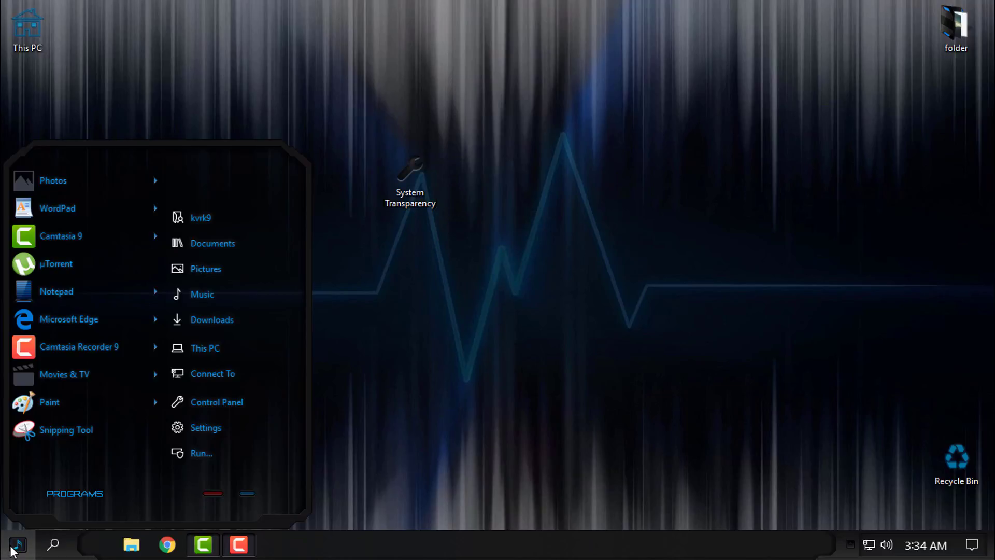
pyautogui.write('run')
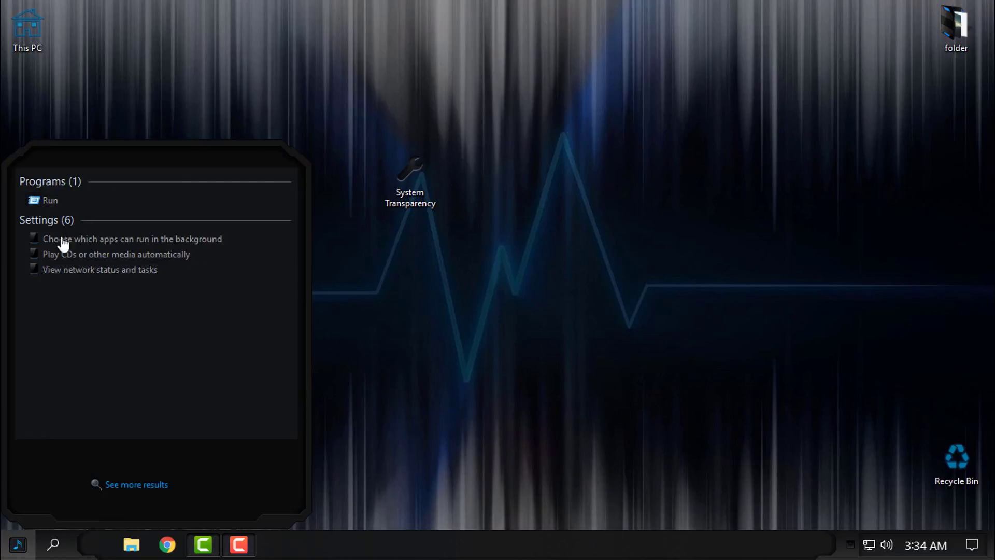
pyautogui.click(69, 202)
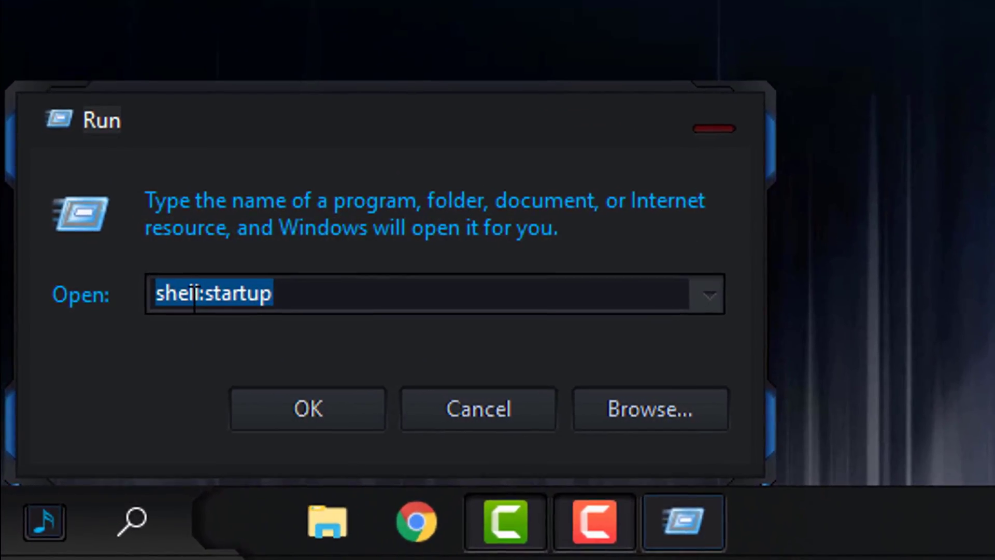
# - Enter shell:startup in the Run dialog's Open box
pyautogui.click(76, 453)
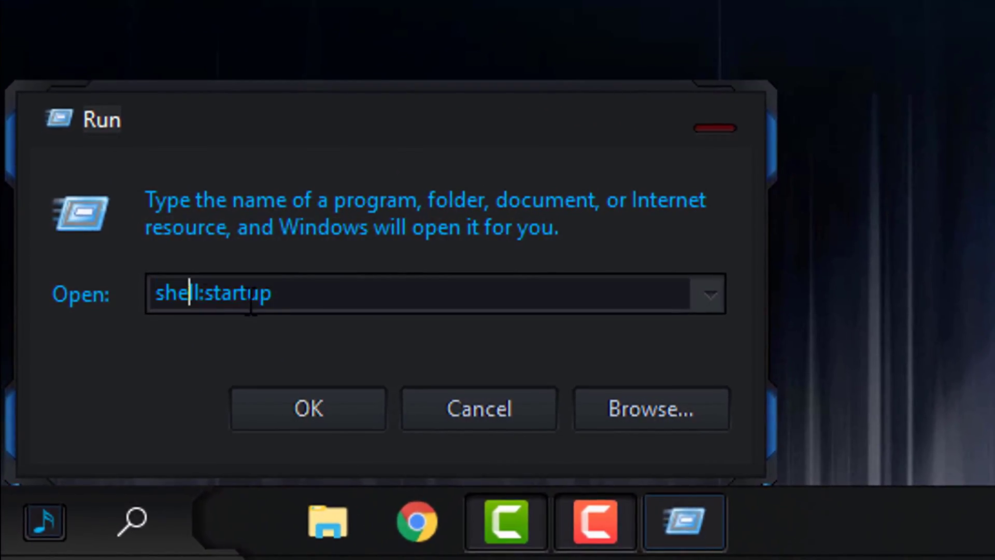
pyautogui.moveTo(313, 294); pyautogui.dragTo(155, 292)
pyautogui.click(322, 296)
pyautogui.moveTo(322, 295); pyautogui.dragTo(140, 298)
pyautogui.hotkey('ctrl', 'x')
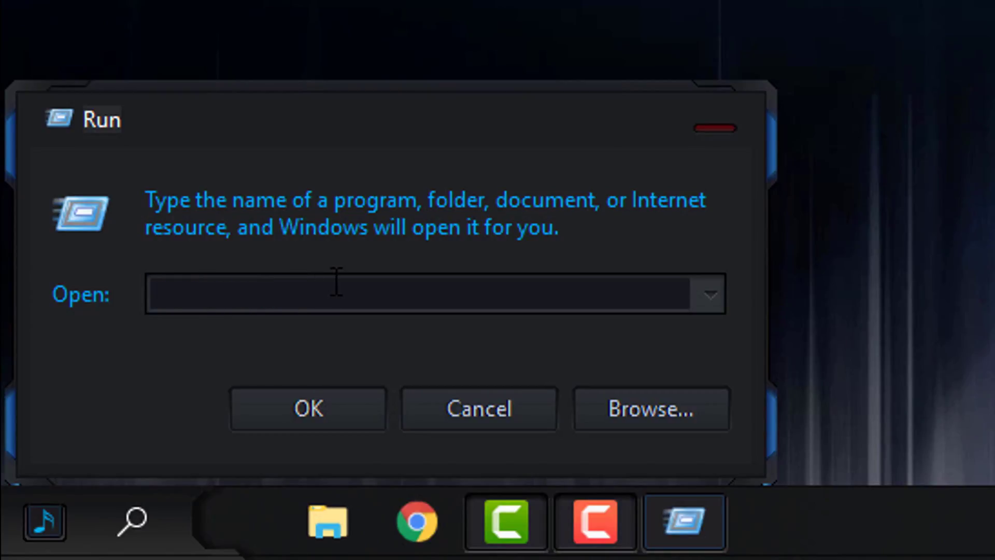
pyautogui.hotkey('ctrl', 'v')
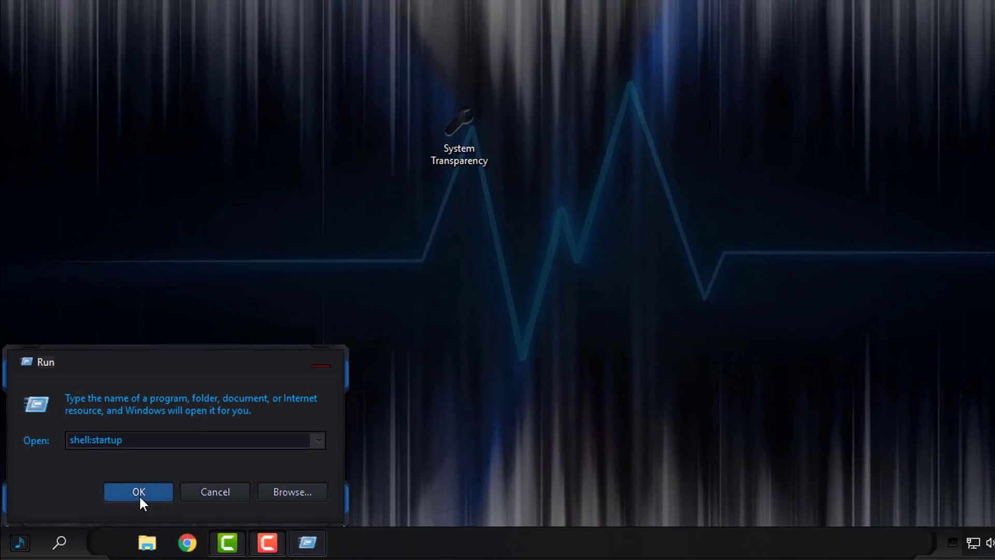
# - Open the Startup folder and delete the old System Transparency file from it
pyautogui.click(275, 425)
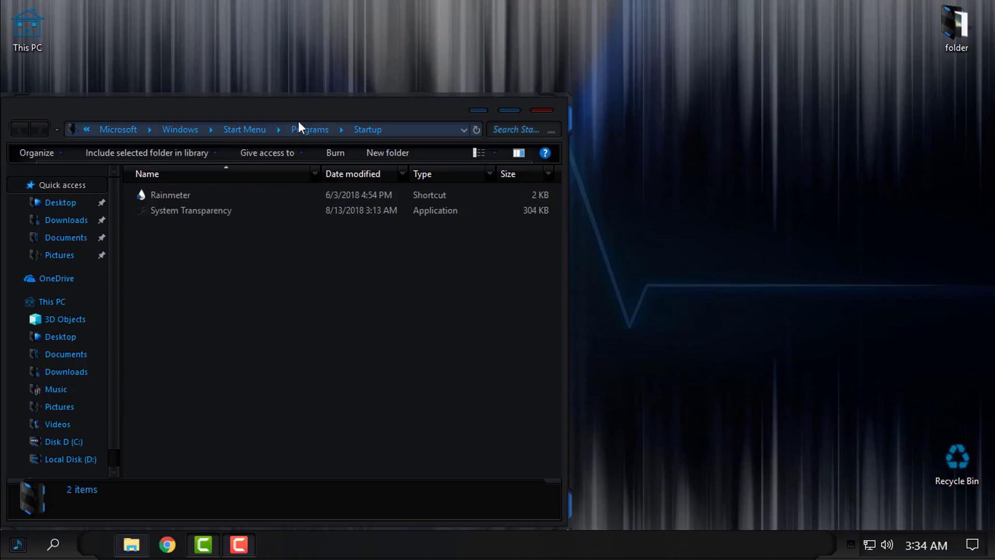
pyautogui.moveTo(297, 120); pyautogui.dragTo(589, 77)
pyautogui.click(450, 166)
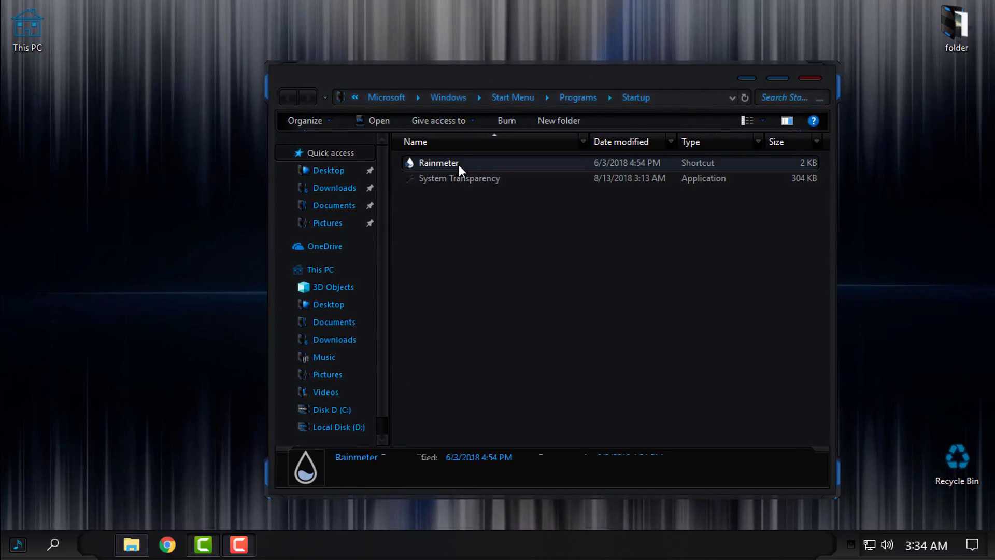
pyautogui.click(443, 178)
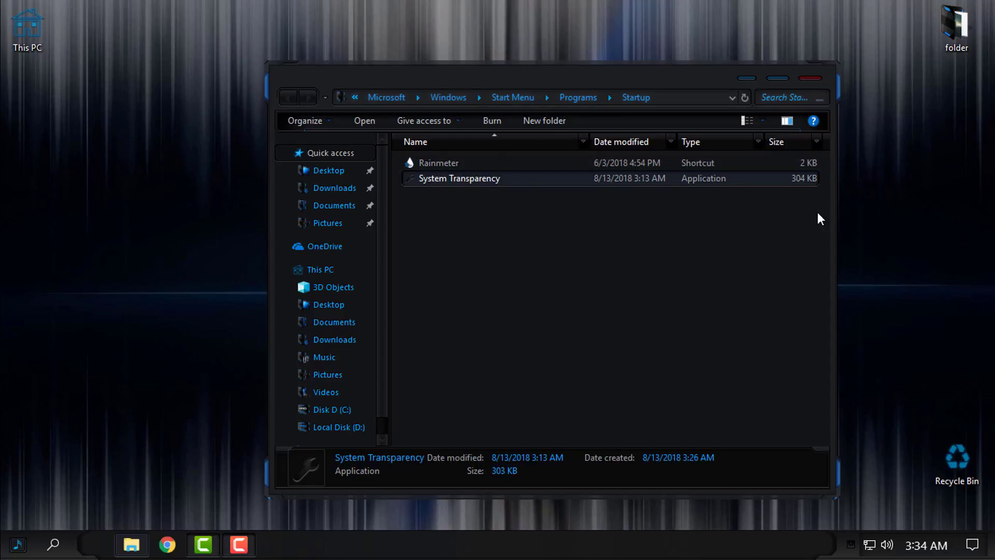
pyautogui.rightClick(471, 178)
pyautogui.click(497, 444)
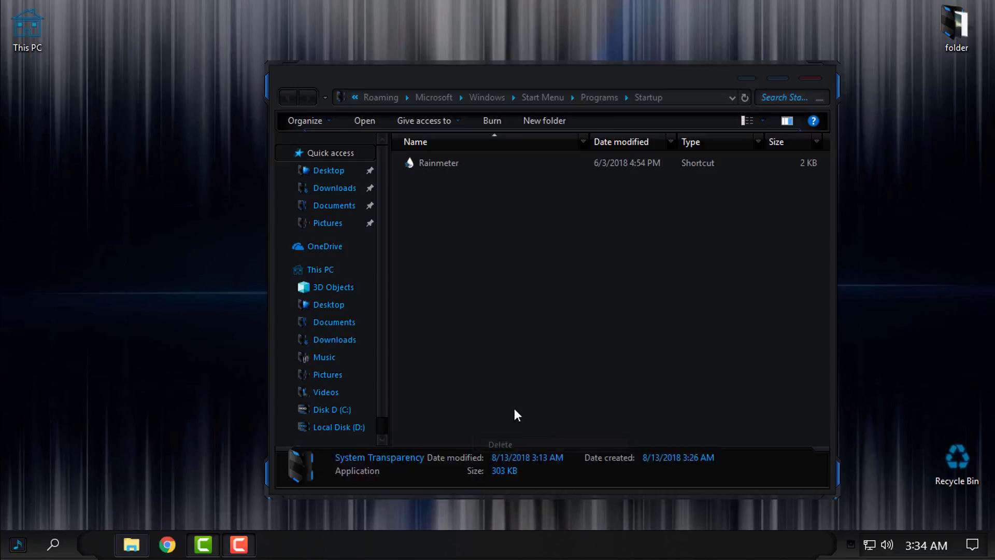
# - Copy System Transparency from the desktop into the Startup folder and launch the pasted copy
pyautogui.click(755, 76)
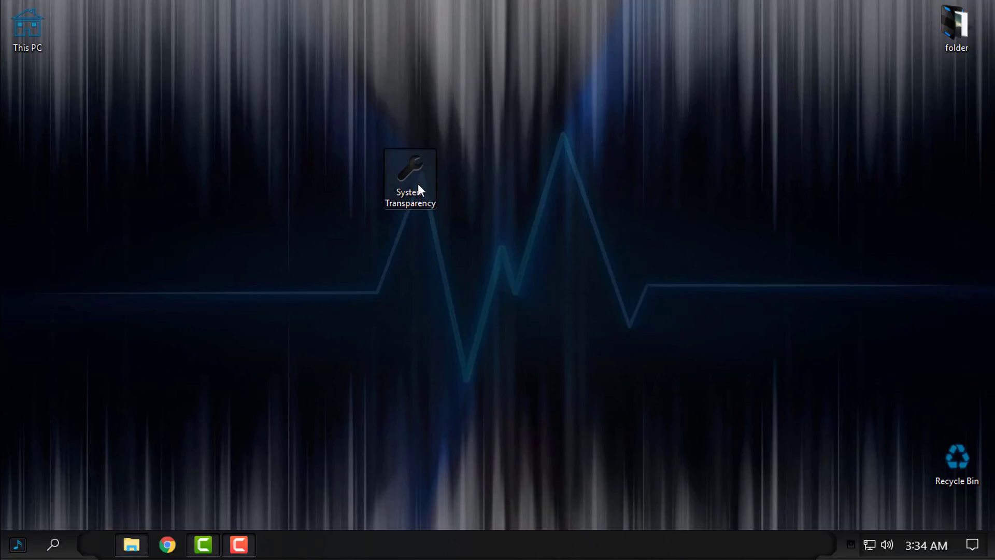
pyautogui.rightClick(418, 184)
pyautogui.click(469, 422)
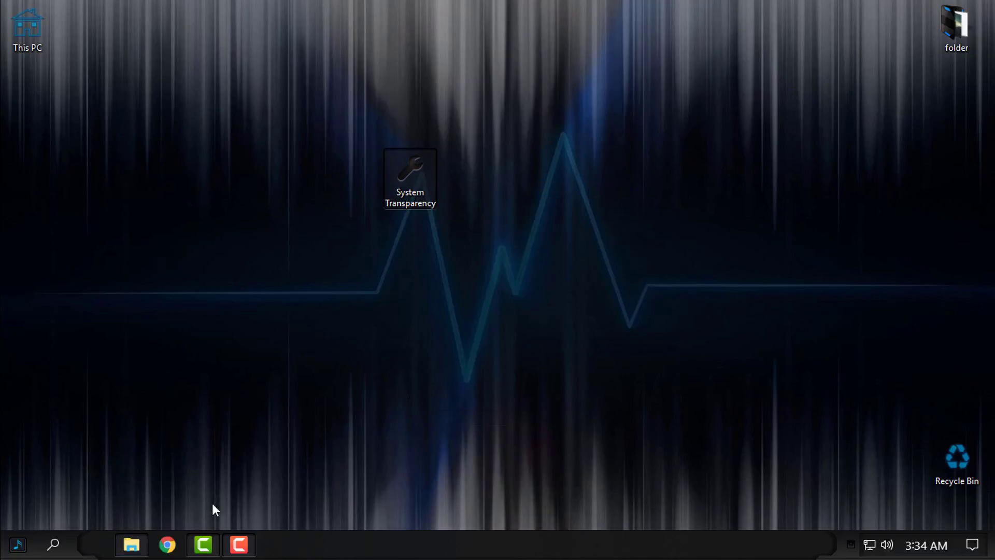
pyautogui.click(131, 544)
pyautogui.rightClick(459, 193)
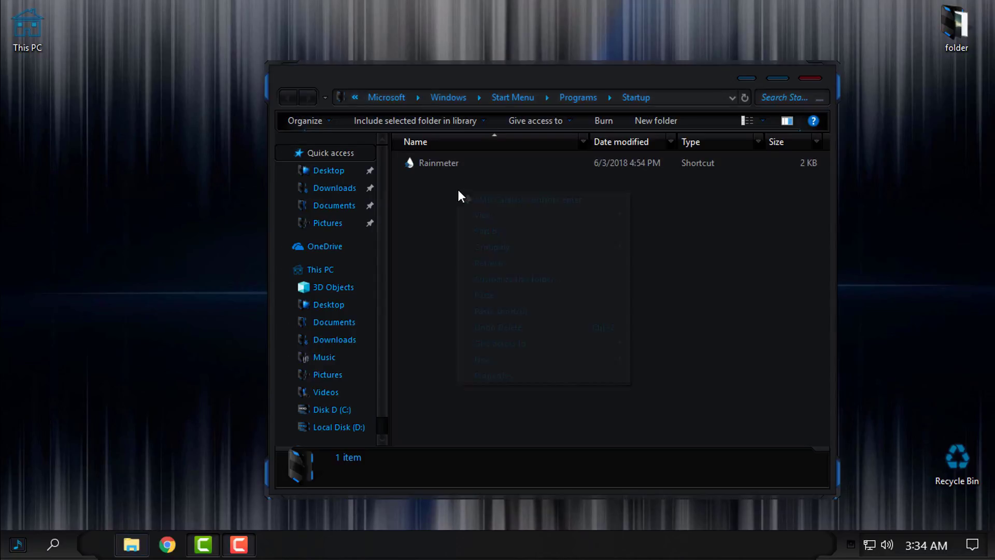
pyautogui.click(516, 295)
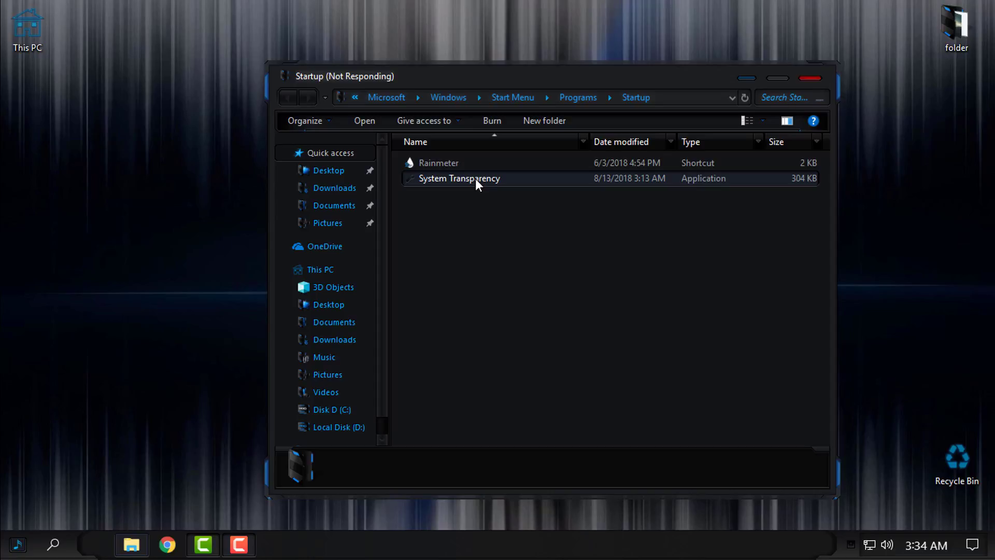
pyautogui.rightClick(475, 178)
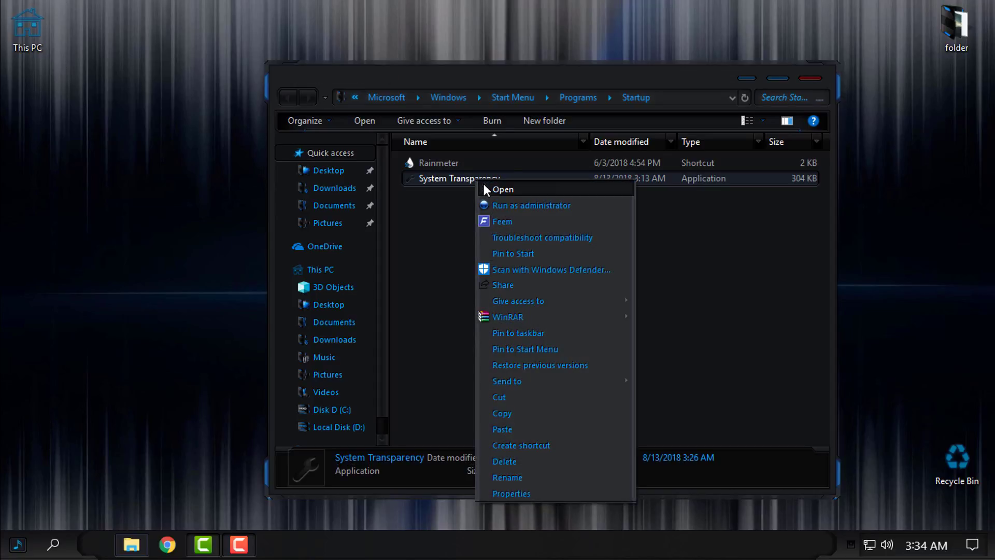
pyautogui.click(484, 185)
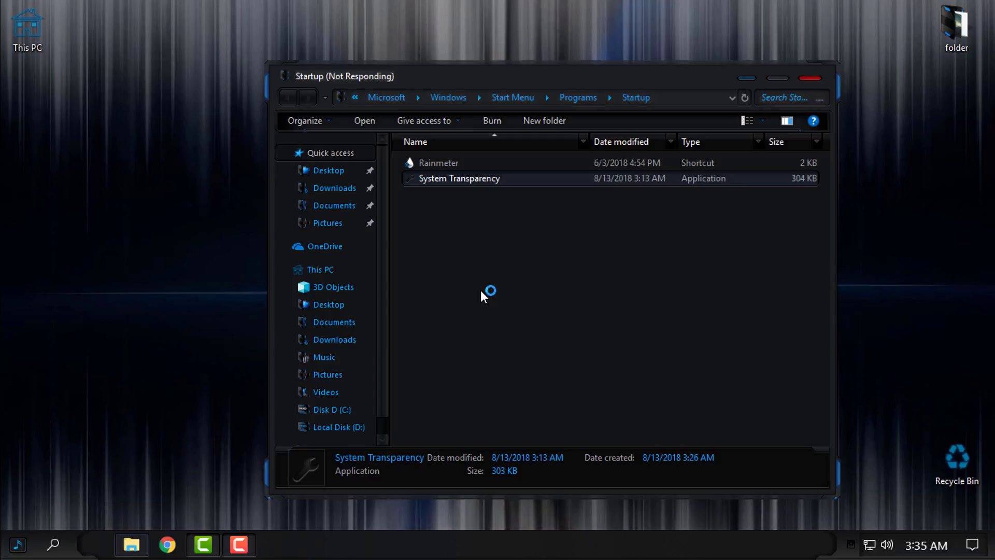
# - Dismiss the notification and open System Transparency's Setup and Info window from its tray icon
pyautogui.click(744, 78)
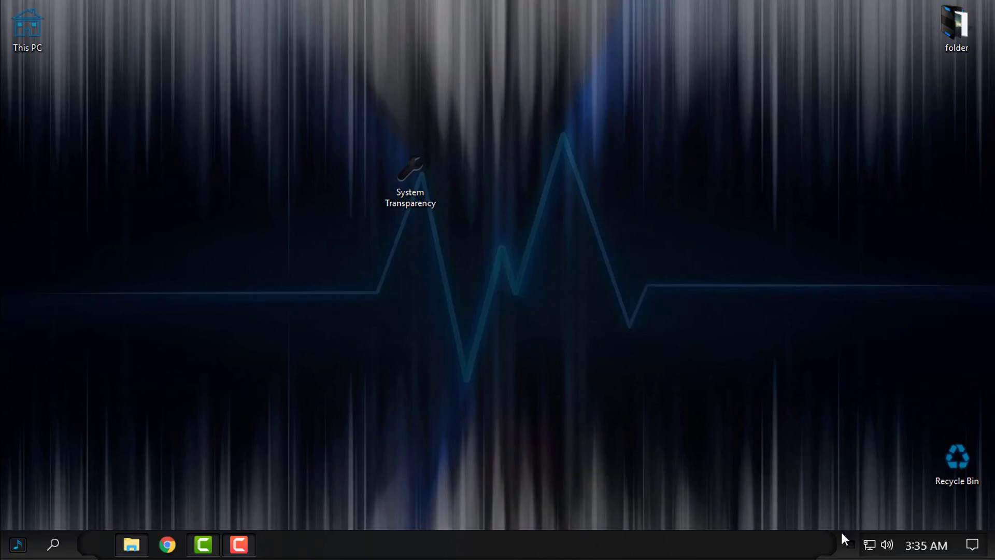
pyautogui.click(852, 545)
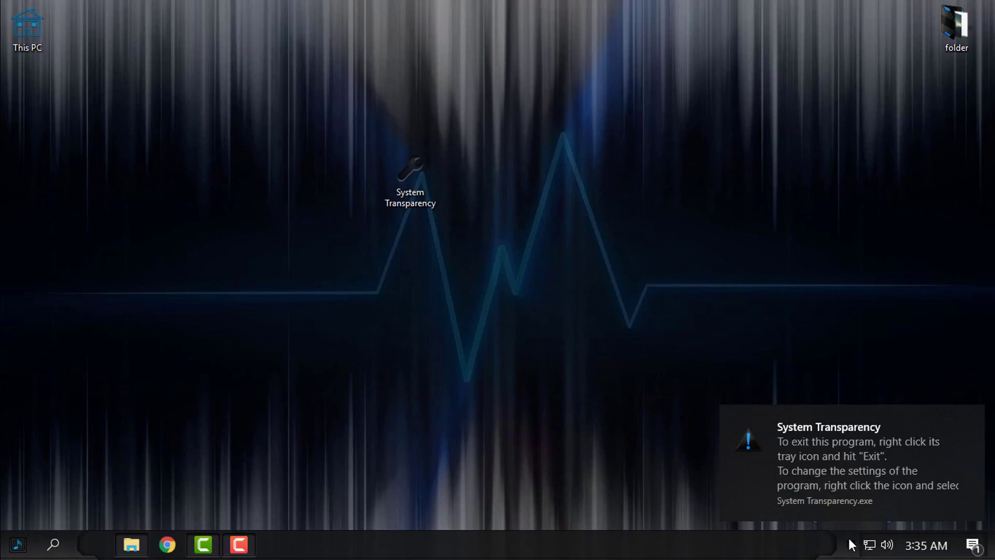
pyautogui.click(972, 418)
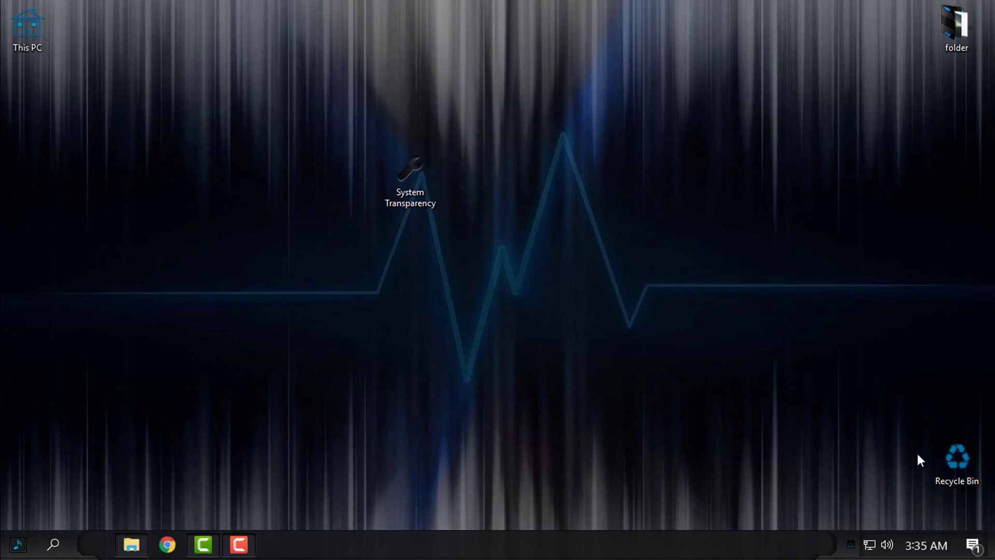
pyautogui.click(851, 541)
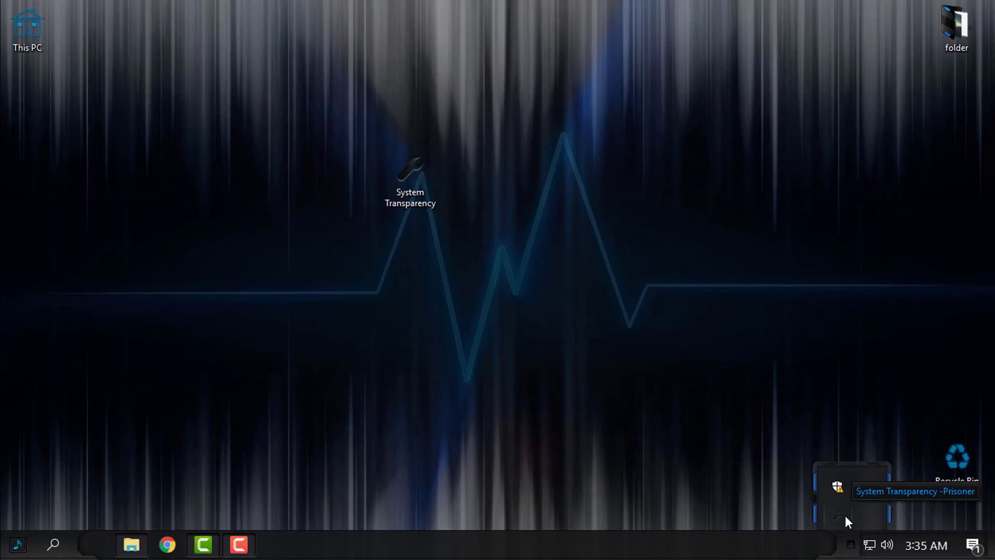
pyautogui.rightClick(844, 515)
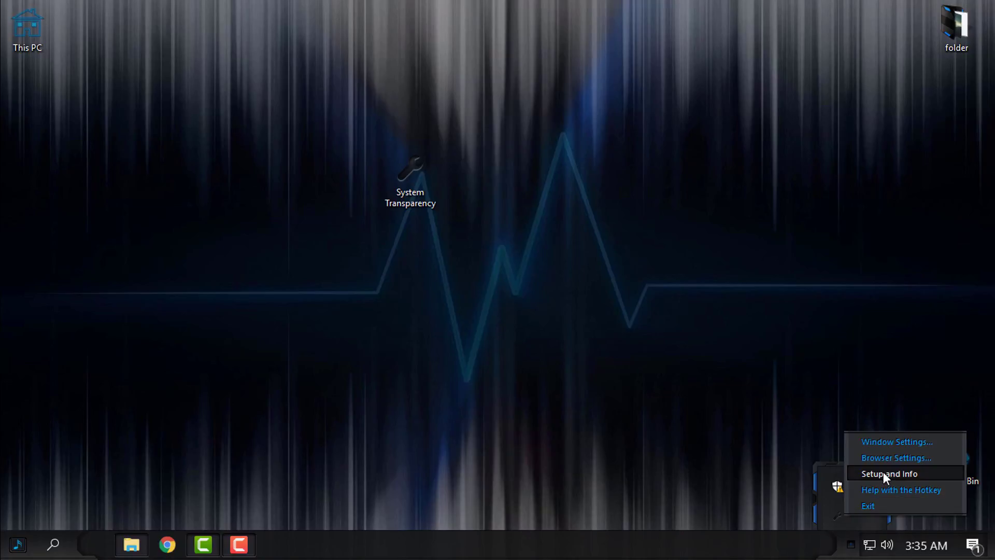
pyautogui.click(899, 474)
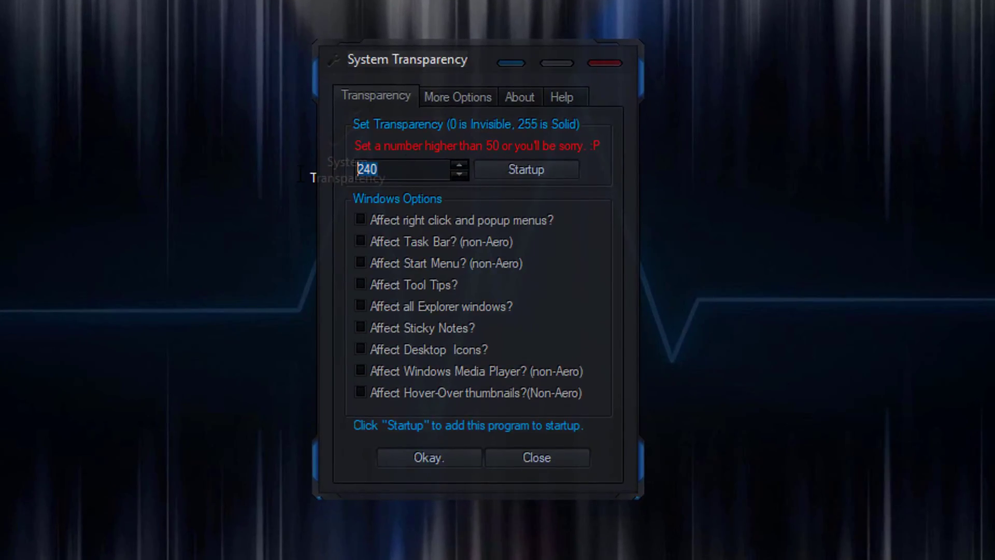
# - Enter 245 and tick right-click menus, Task Bar, Start Menu and all Explorer windows
pyautogui.write('245')
pyautogui.click(362, 219)
pyautogui.click(436, 239)
pyautogui.click(443, 261)
pyautogui.click(480, 305)
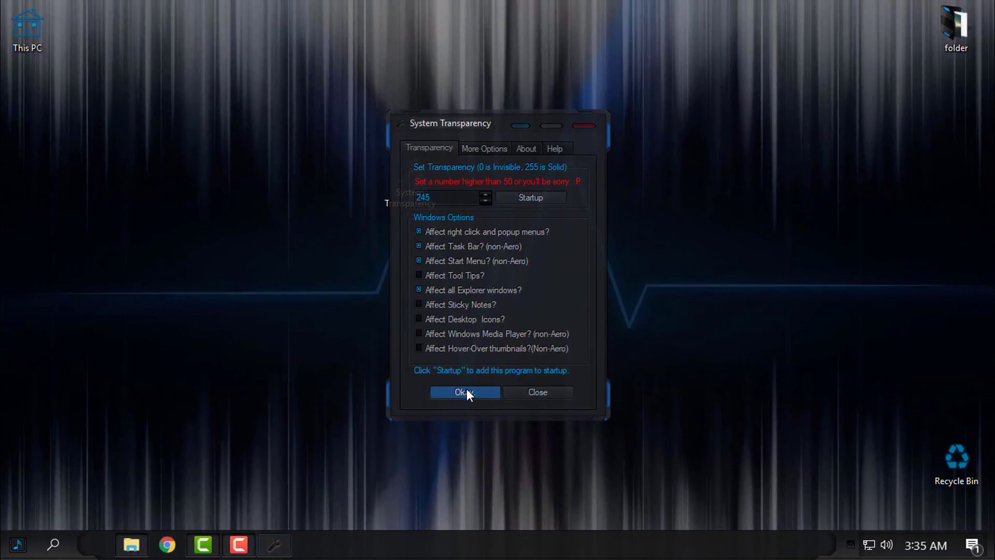
pyautogui.click(466, 392)
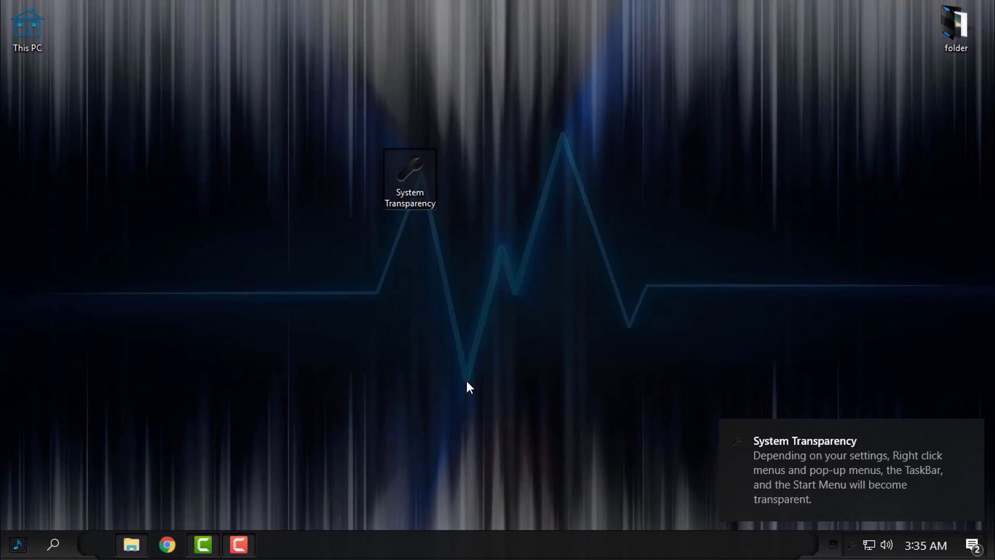
# - Dismiss the System Transparency toast and choose Exit from its tray icon menu
pyautogui.moveTo(972, 451)
pyautogui.click(972, 434)
pyautogui.click(850, 544)
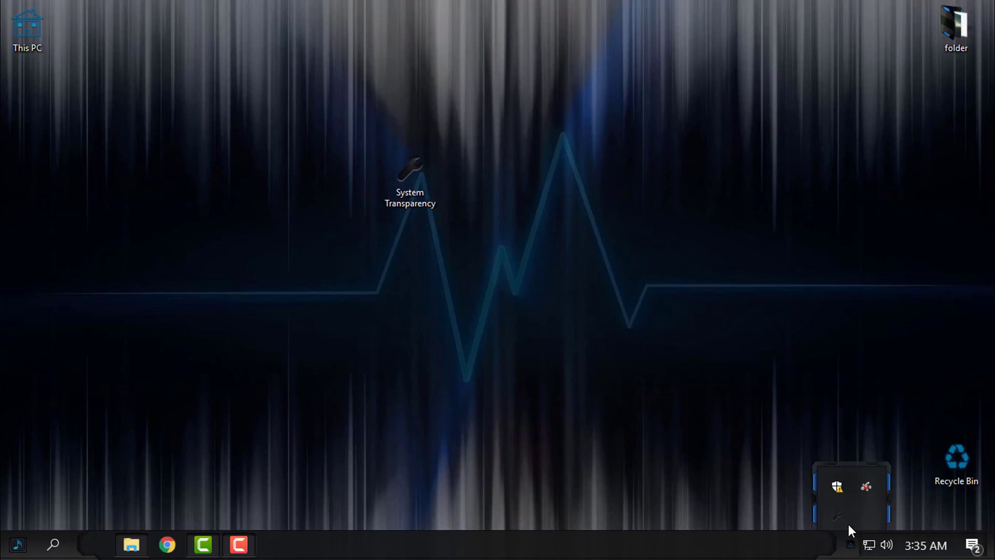
pyautogui.rightClick(837, 517)
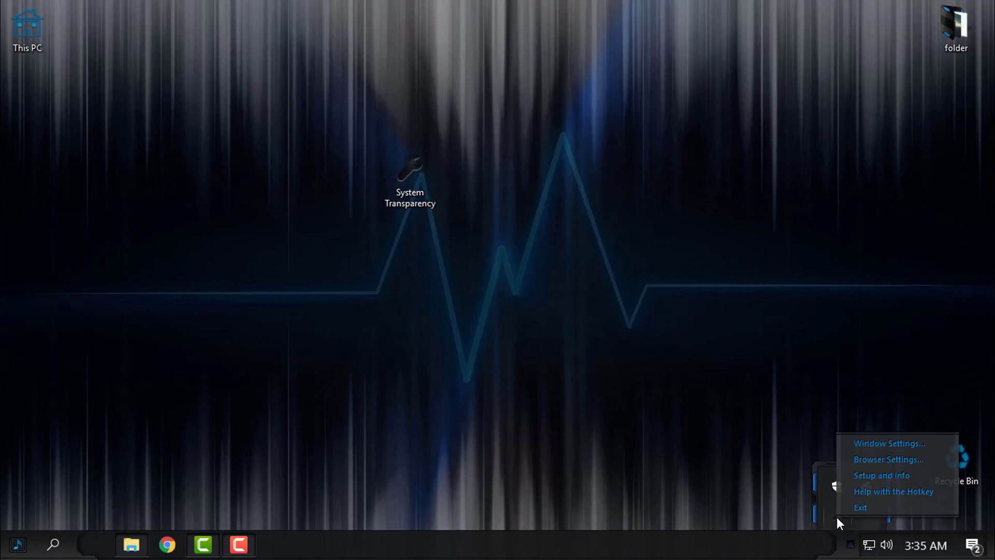
pyautogui.click(862, 508)
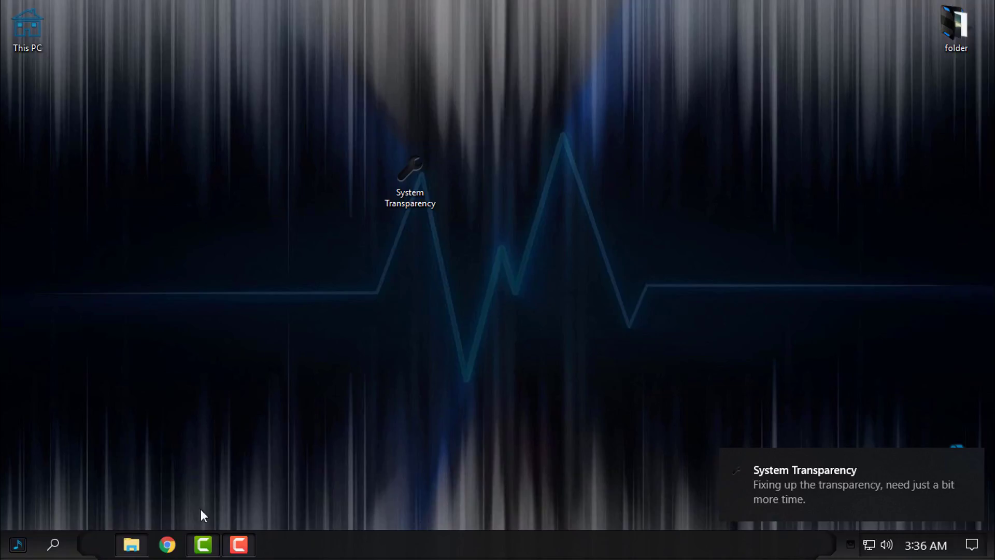
pyautogui.click(132, 543)
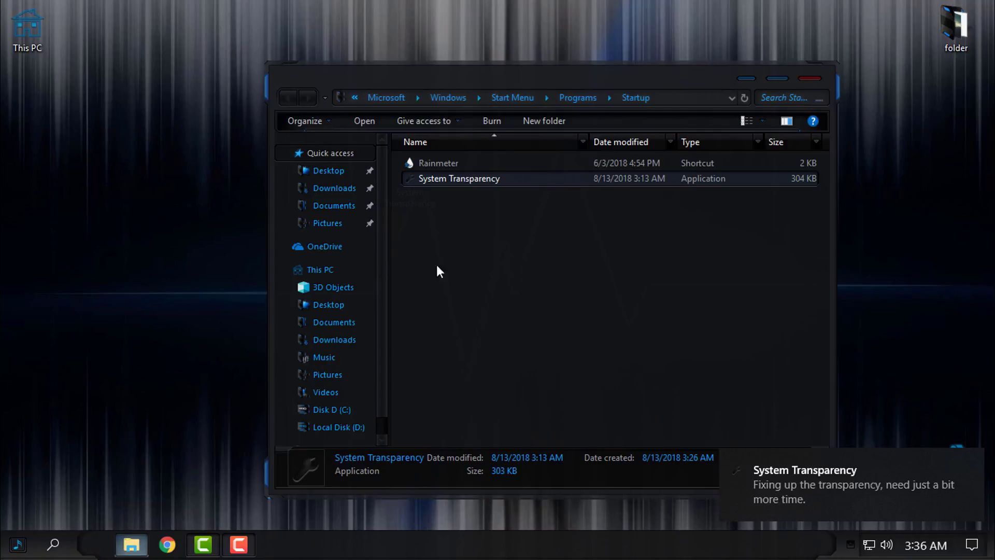
pyautogui.click(810, 86)
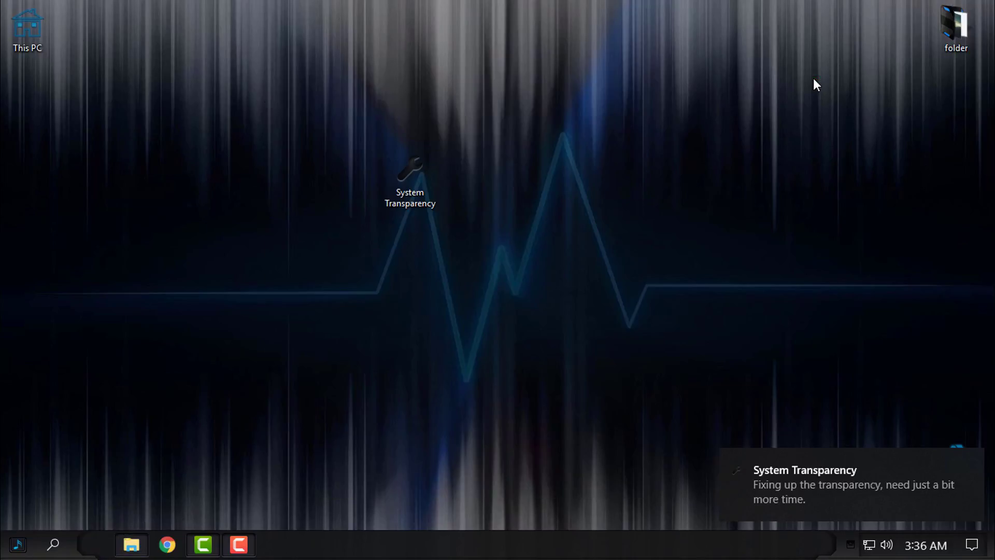
pyautogui.click(132, 543)
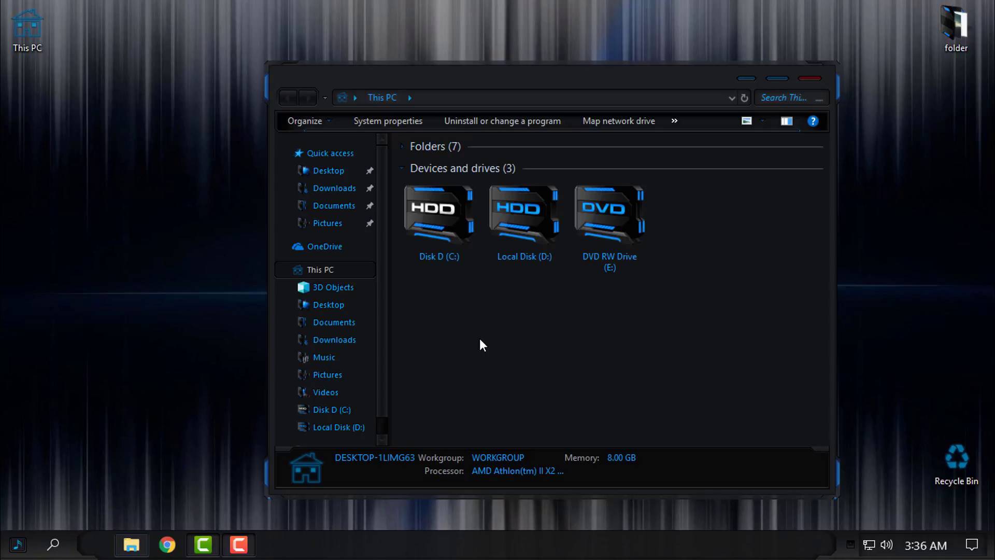
pyautogui.click(810, 78)
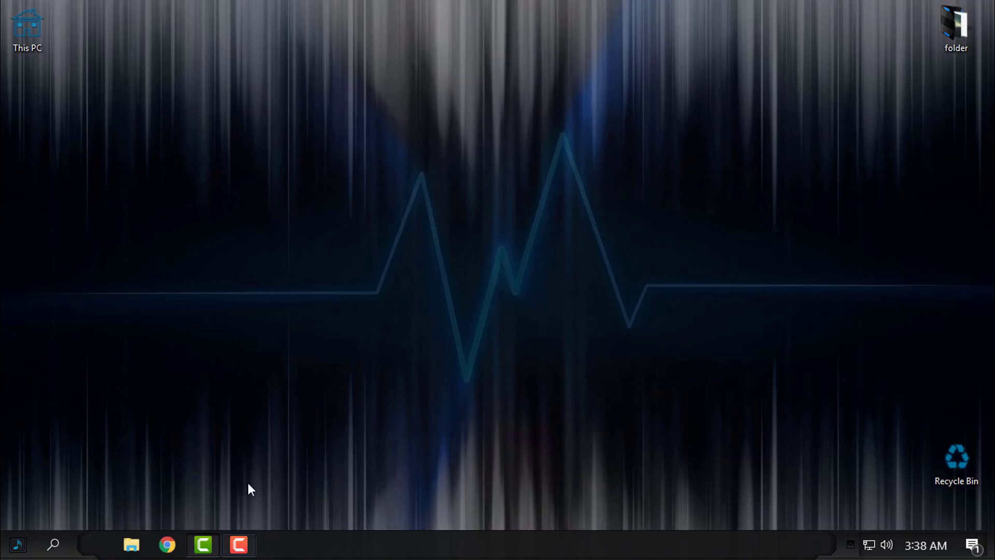
# - Open This PC in File Explorer, move and restore the window, close it, then show Start
pyautogui.click(138, 545)
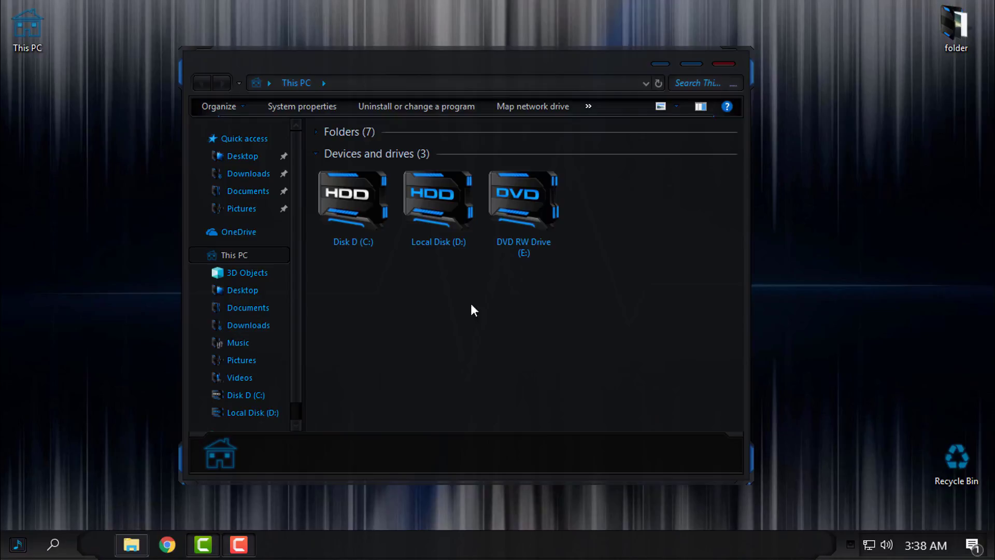
pyautogui.moveTo(495, 60); pyautogui.dragTo(464, 59)
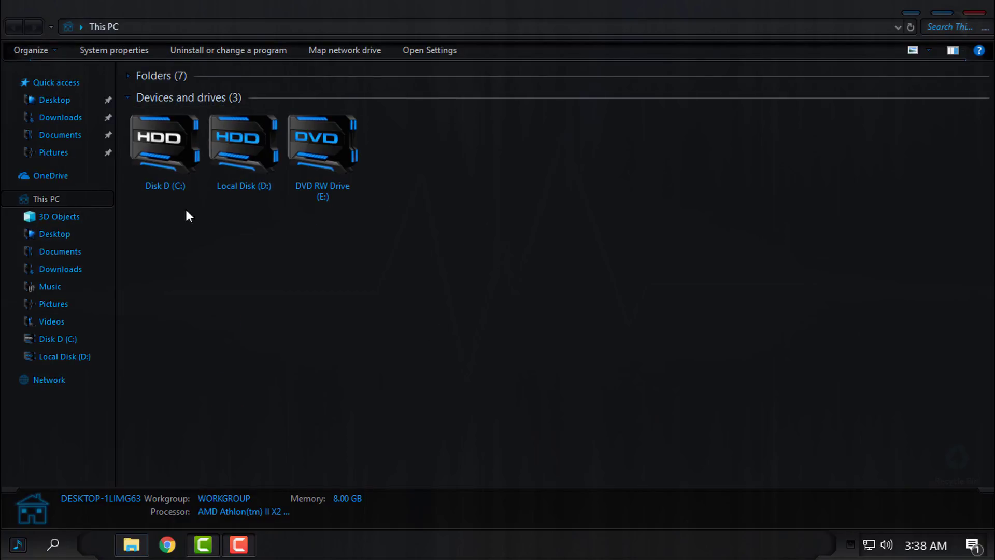
pyautogui.moveTo(422, 5); pyautogui.dragTo(386, 79)
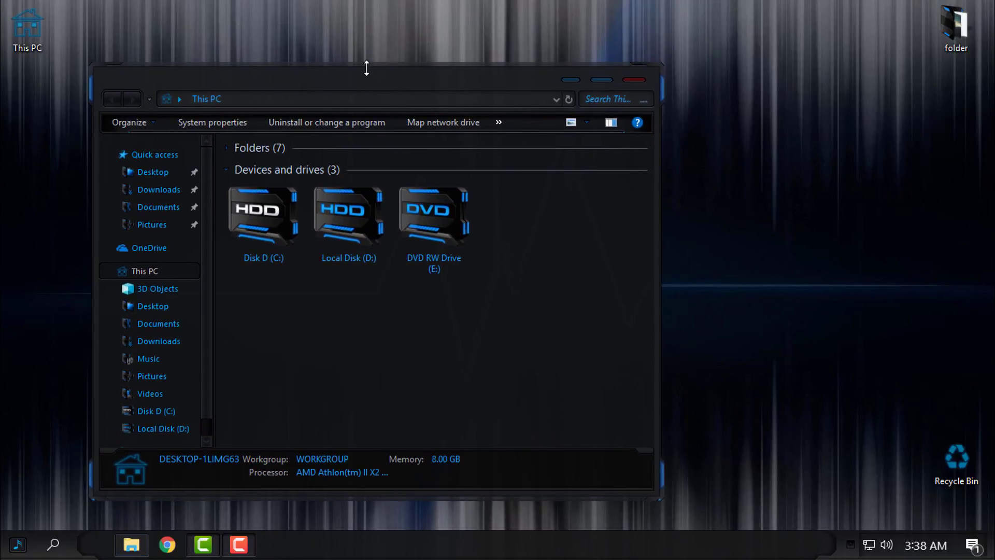
pyautogui.click(634, 81)
pyautogui.press('super')
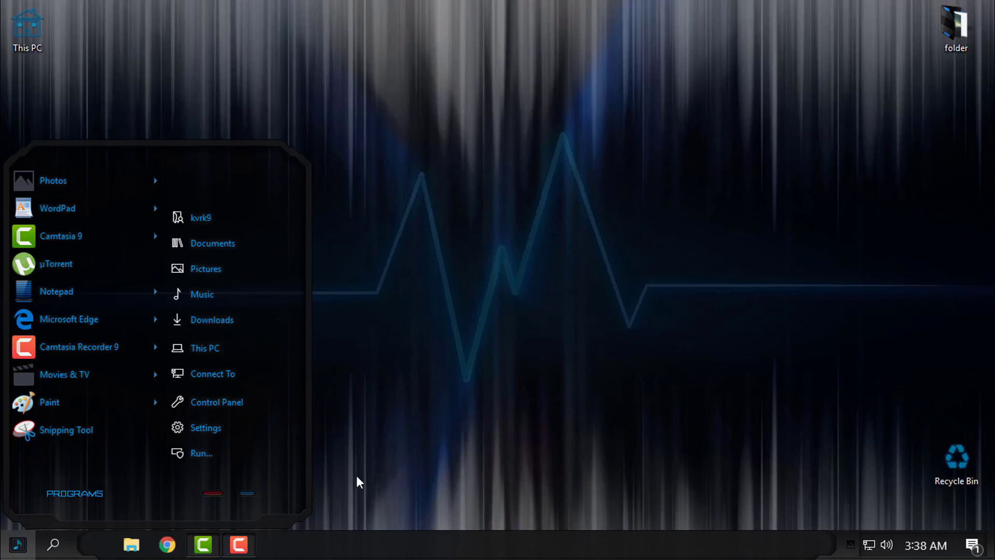
# - Reopen System Transparency's Setup and Info from the tray and add it to Windows startup
pyautogui.click(429, 443)
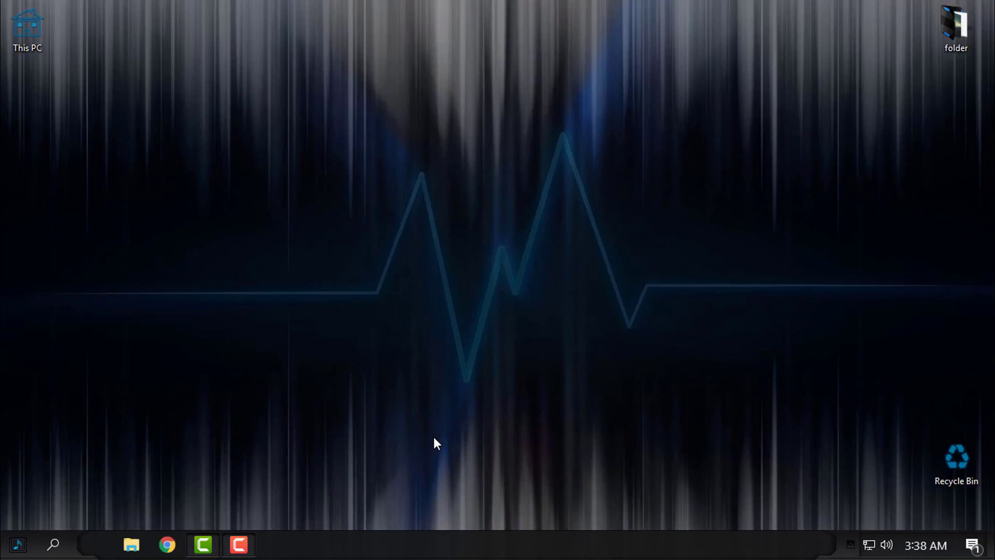
pyautogui.click(850, 545)
pyautogui.rightClick(846, 518)
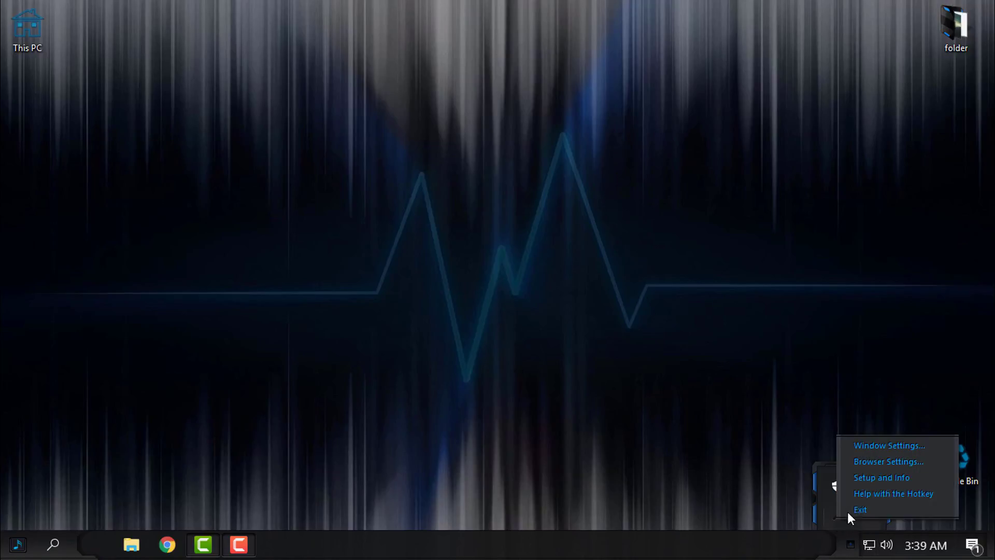
pyautogui.click(912, 476)
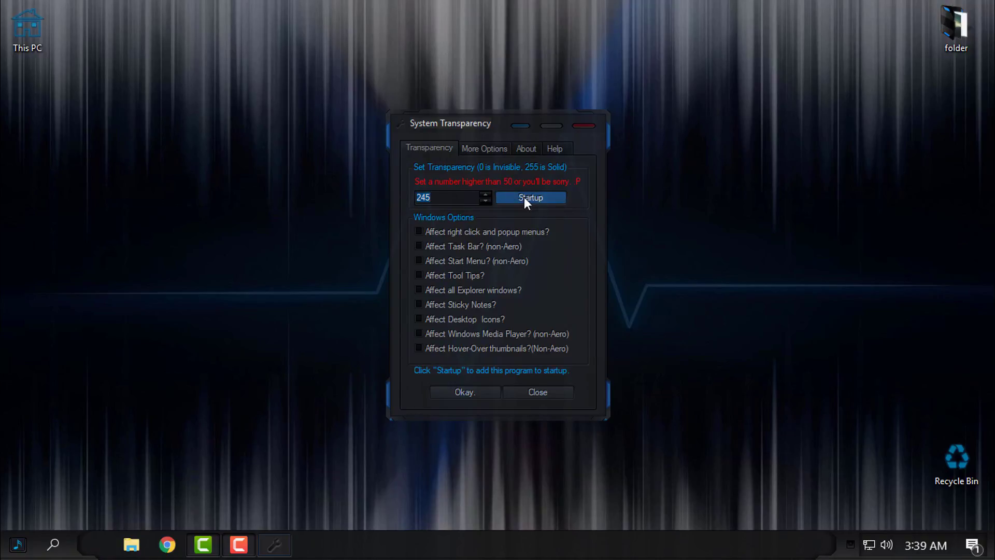
pyautogui.click(561, 392)
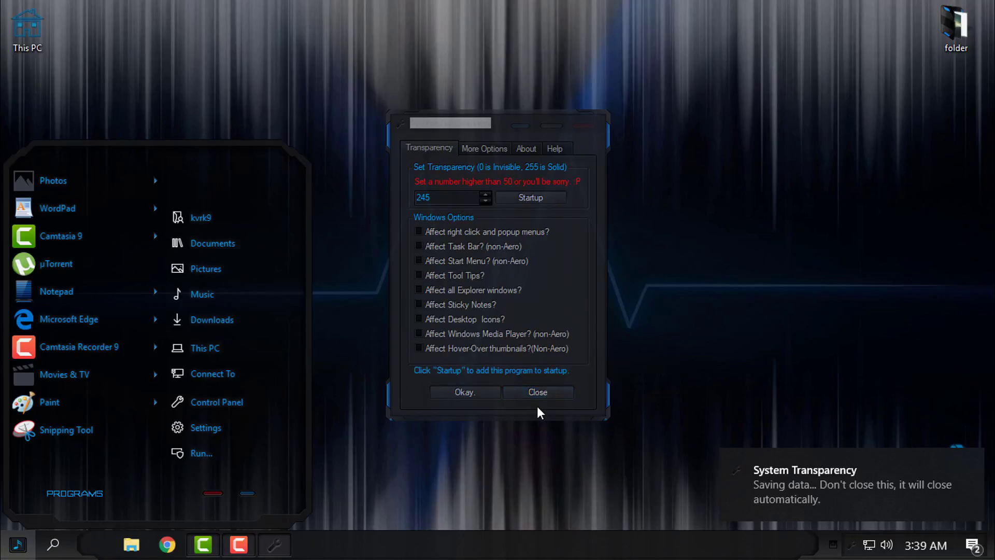
pyautogui.click(538, 395)
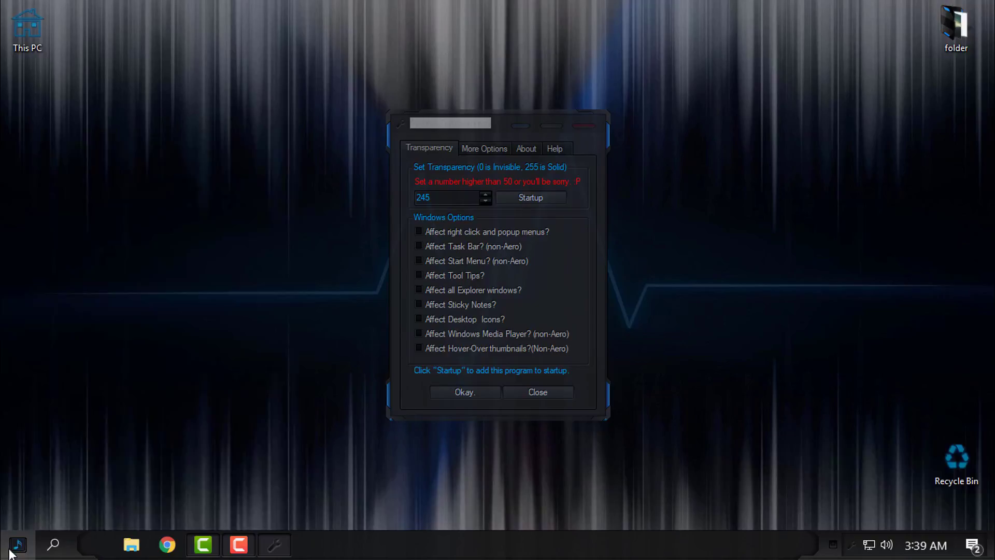
# - Open shell:startup via Run to confirm System Transparency is there, close it, and refresh the desktop
pyautogui.write('run')
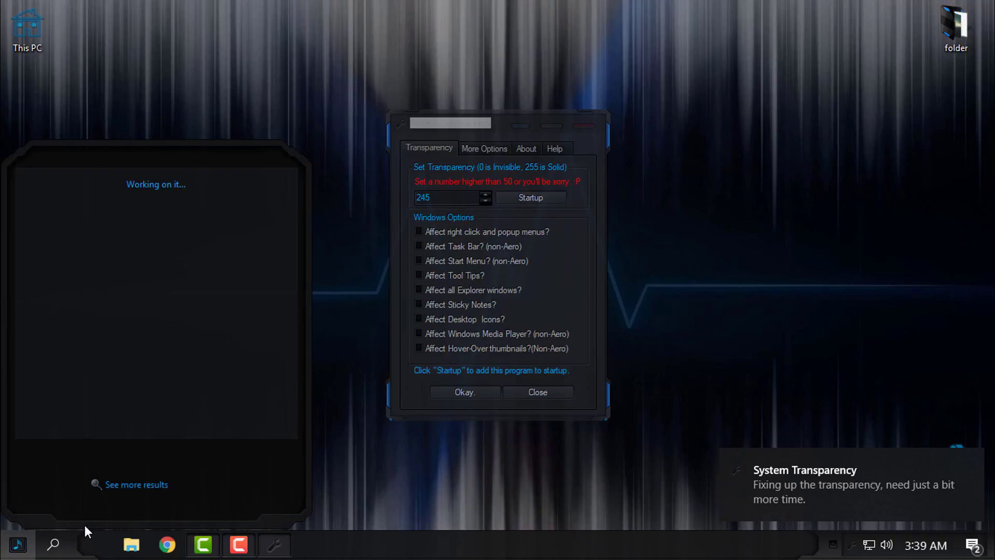
pyautogui.click(58, 212)
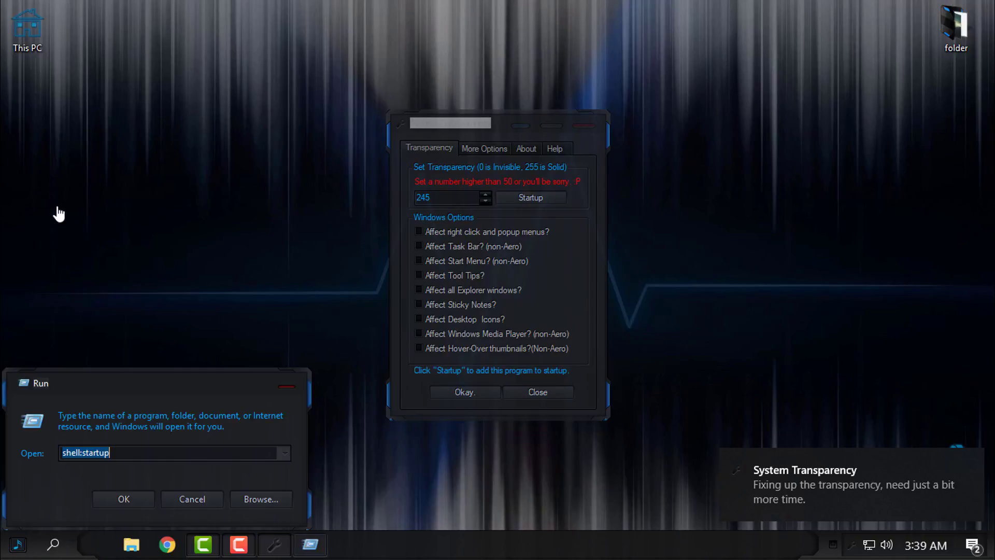
pyautogui.click(123, 499)
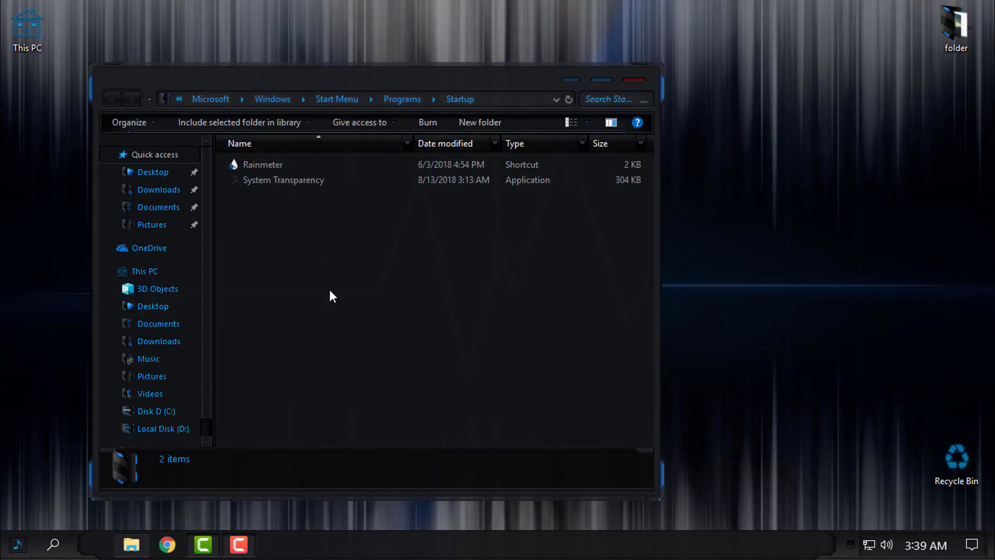
pyautogui.click(635, 81)
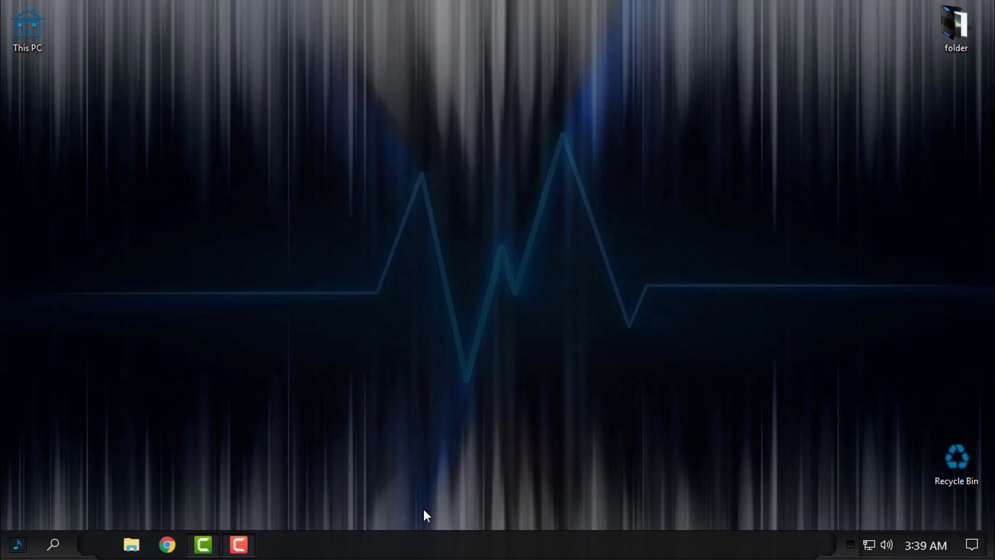
pyautogui.rightClick(590, 203)
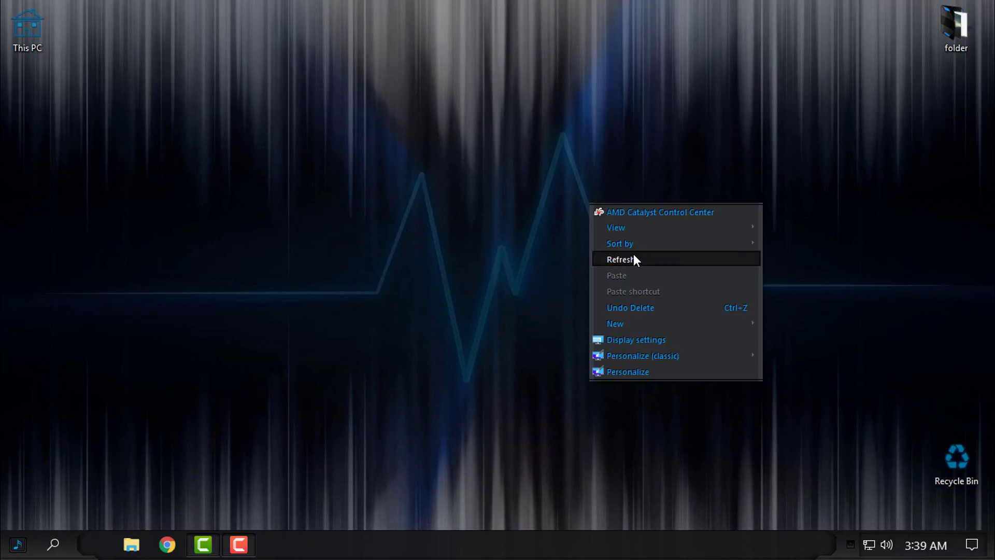
pyautogui.click(633, 255)
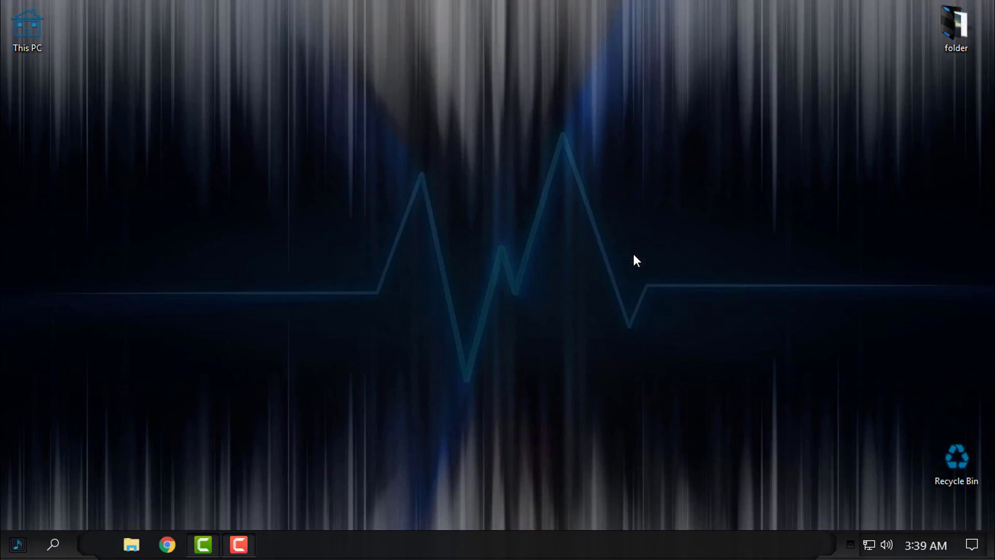